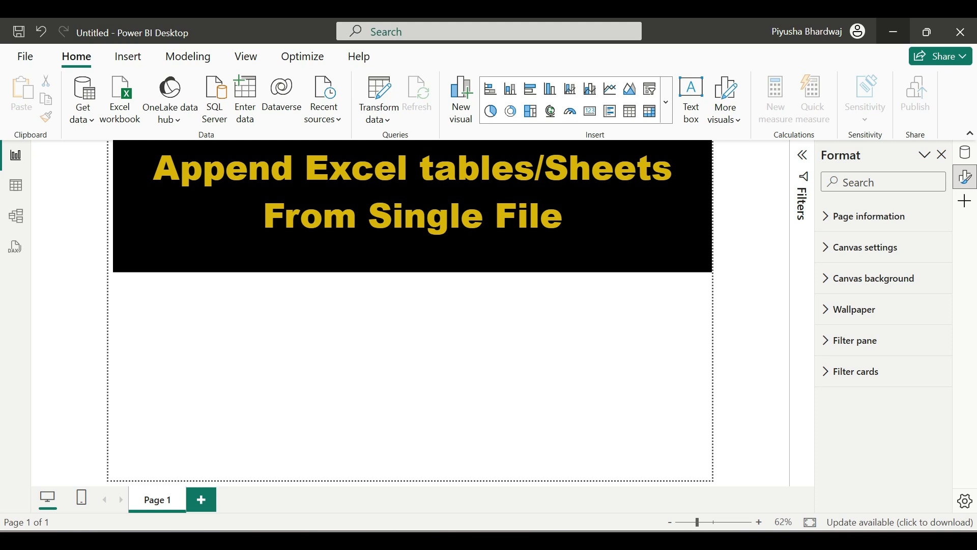
Open Annual Sales Details.xlsx from the Material folder in File Explorer
left_click(609, 540)
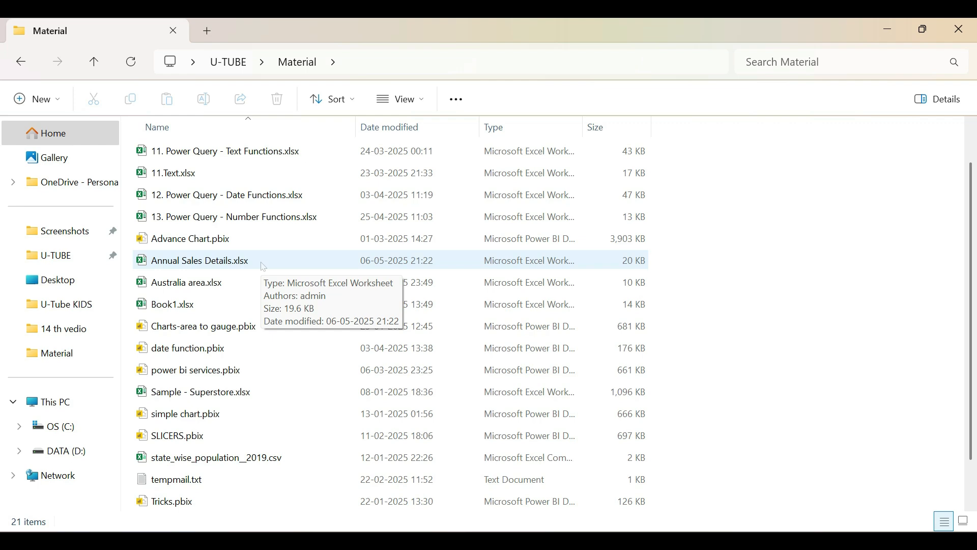
double_click(193, 261)
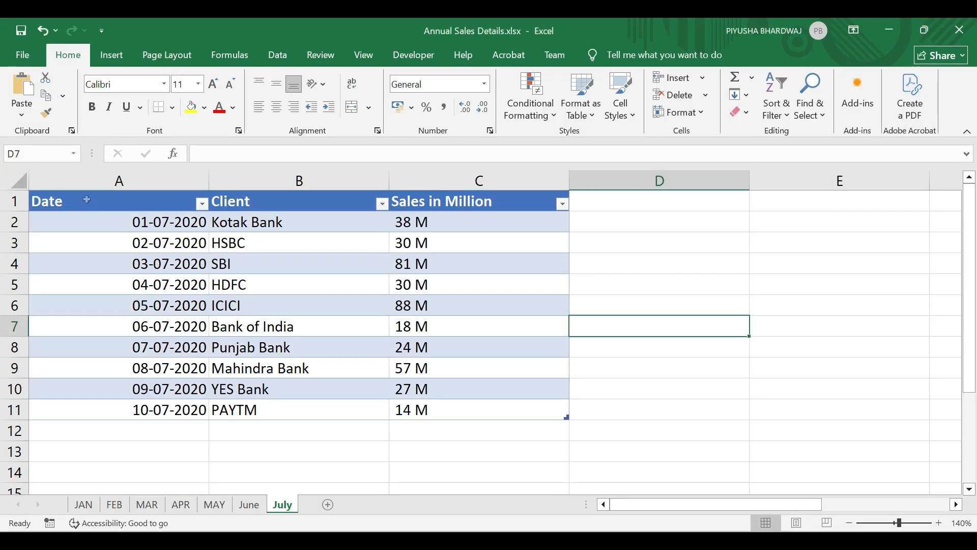
Inspect the JAN and MAR sales tables' Date and Sales in Million columns, then close the workbook
left_click(86, 200)
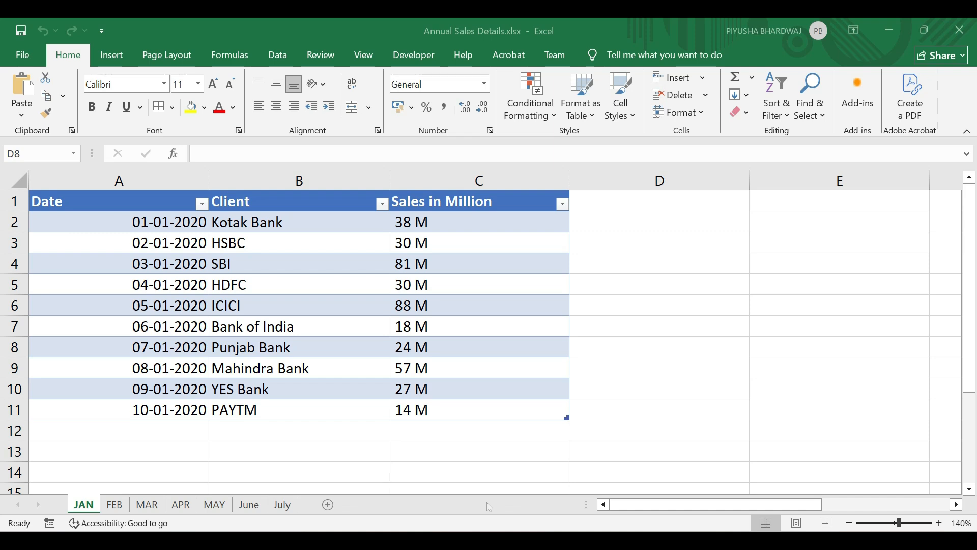
left_click(147, 504)
left_click_drag(101, 202, 109, 425)
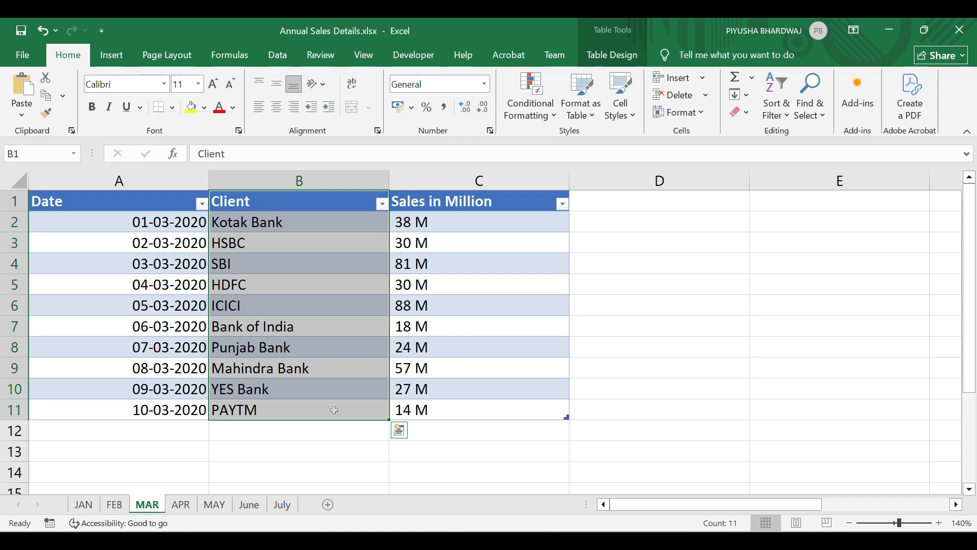
left_click_drag(474, 204, 474, 409)
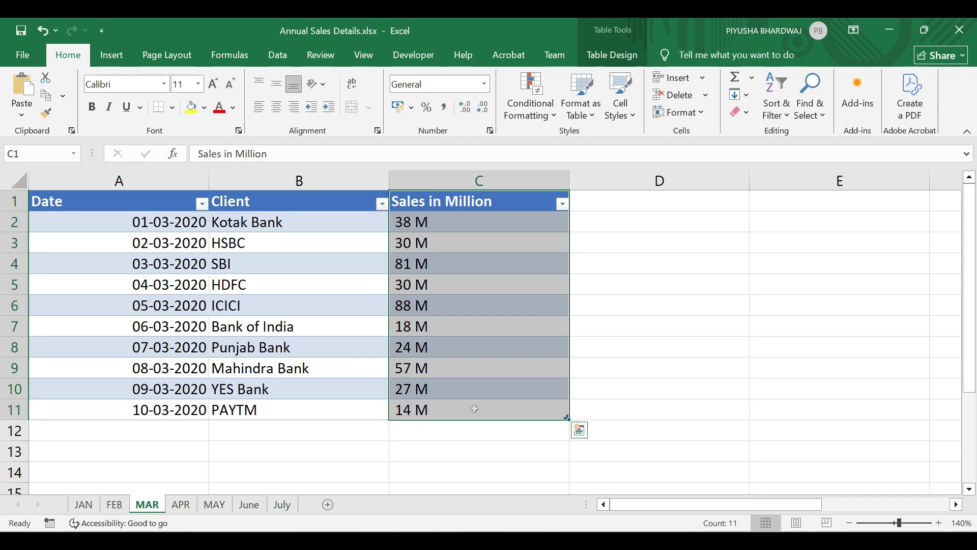
left_click(960, 29)
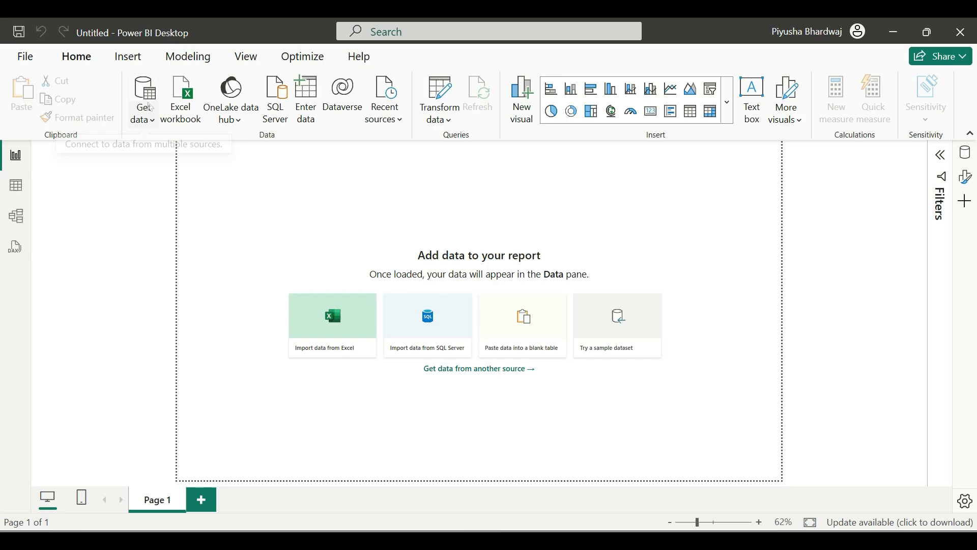
Connect Power BI to the Excel workbook Annual Sales Details.xlsx via Get data
left_click(151, 108)
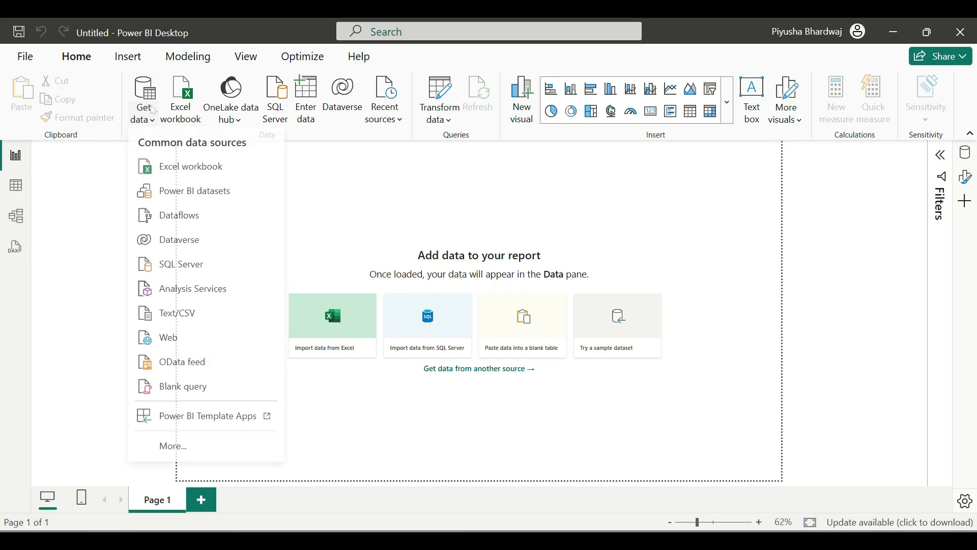
left_click(190, 173)
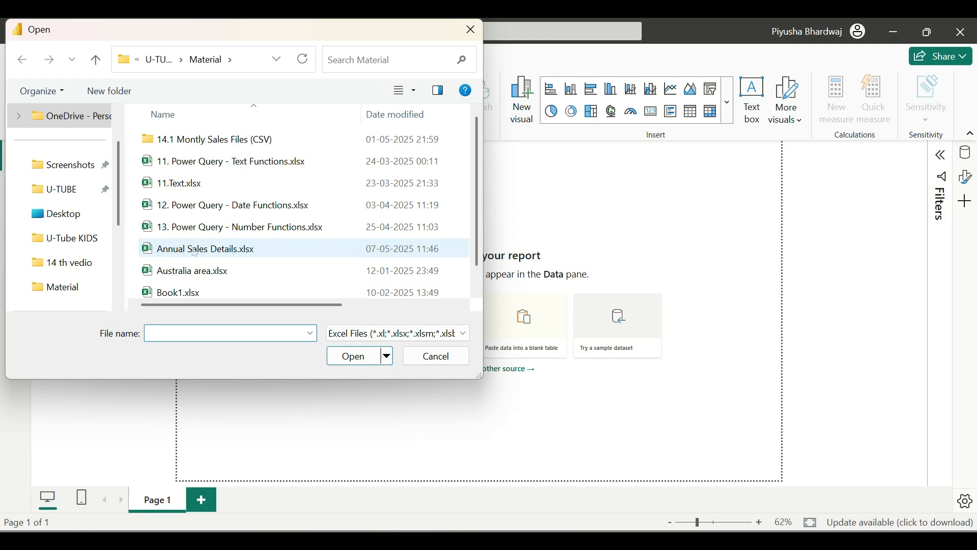
left_click(194, 253)
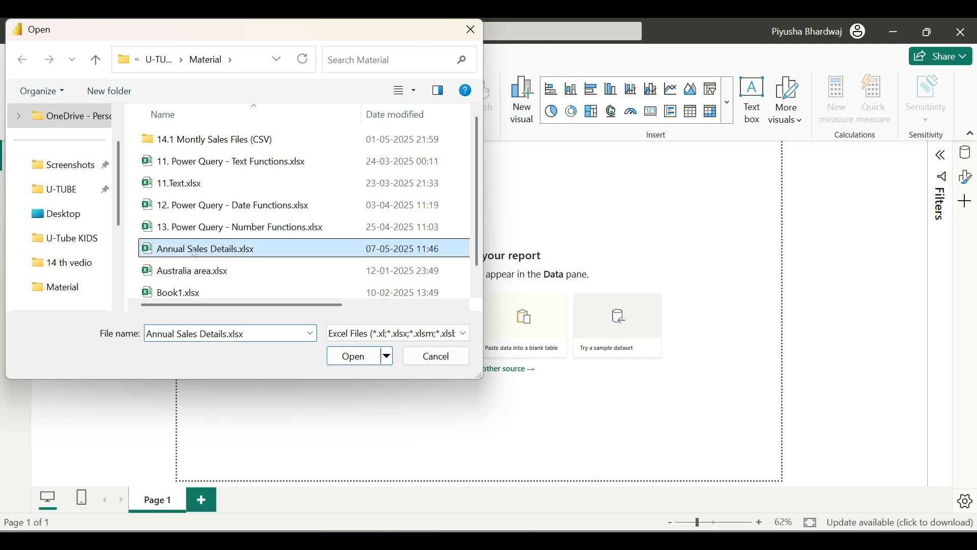
left_click(346, 362)
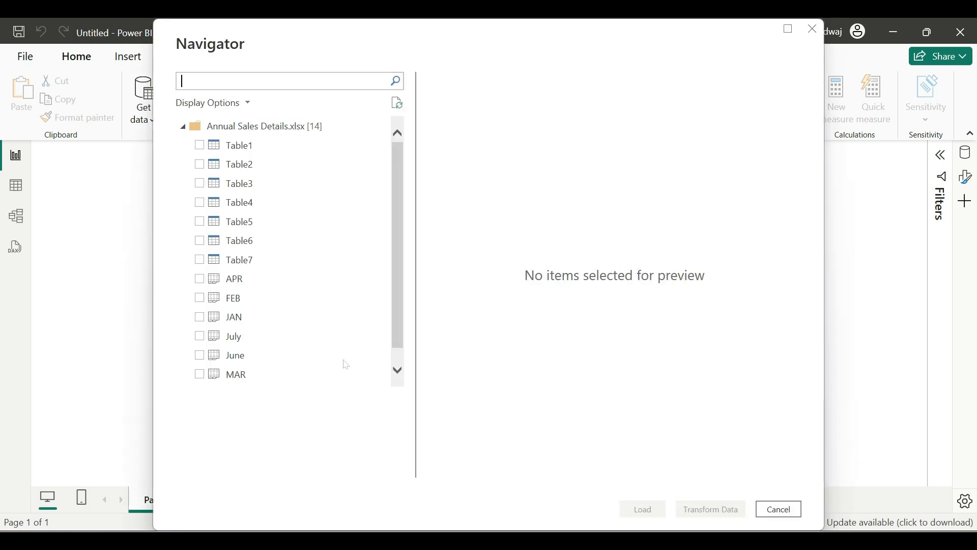
Select Table1 through Table7 in Navigator and load them into Power Query Editor
left_click(203, 146)
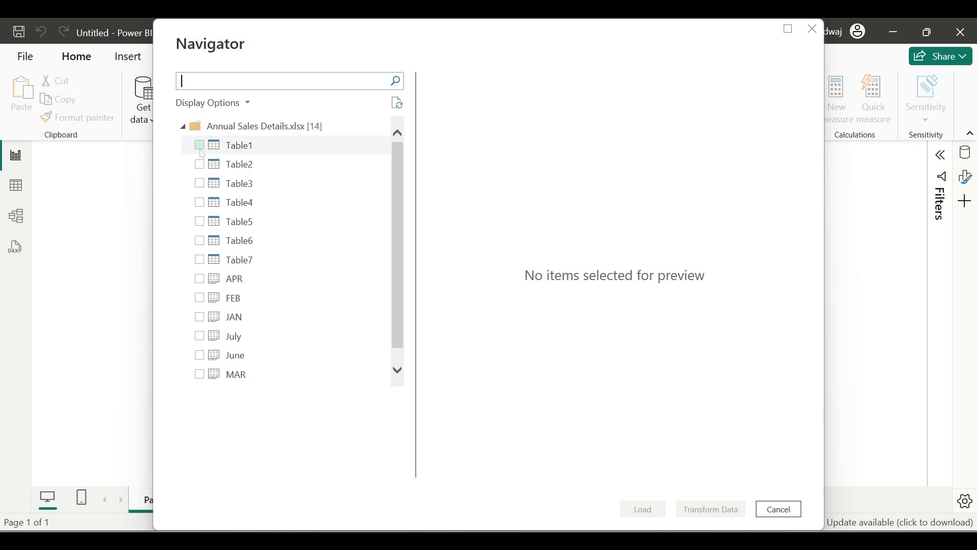
left_click(204, 163)
left_click(204, 183)
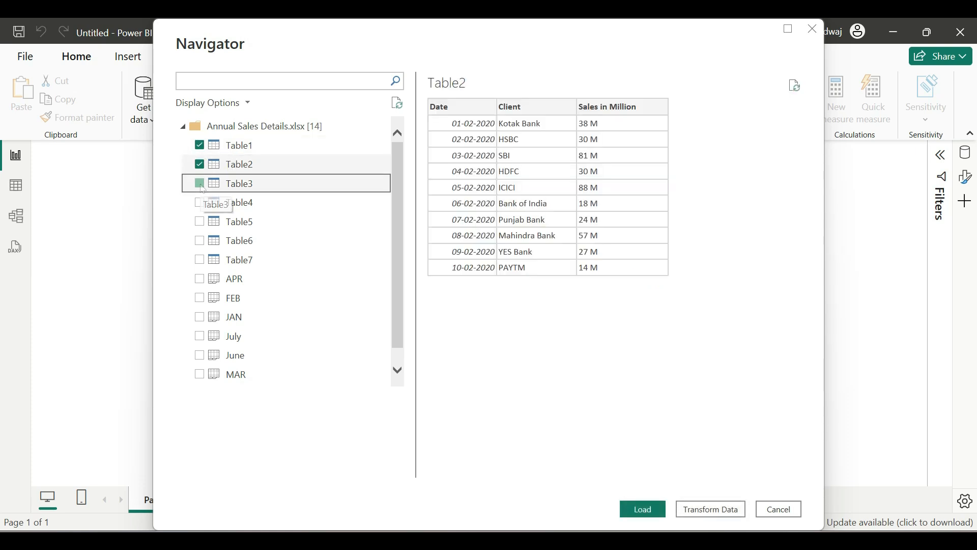
left_click(204, 202)
left_click(202, 221)
left_click(203, 240)
left_click(203, 259)
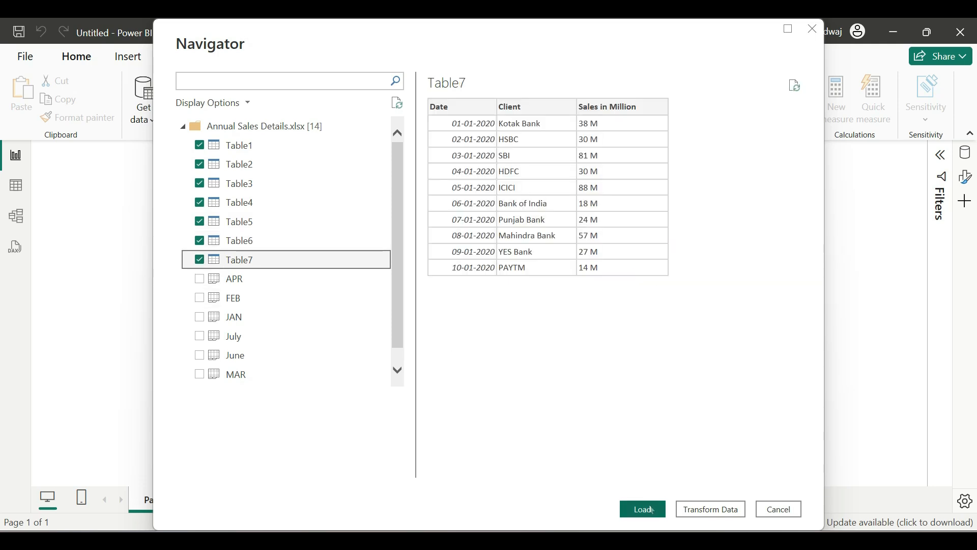
left_click(705, 510)
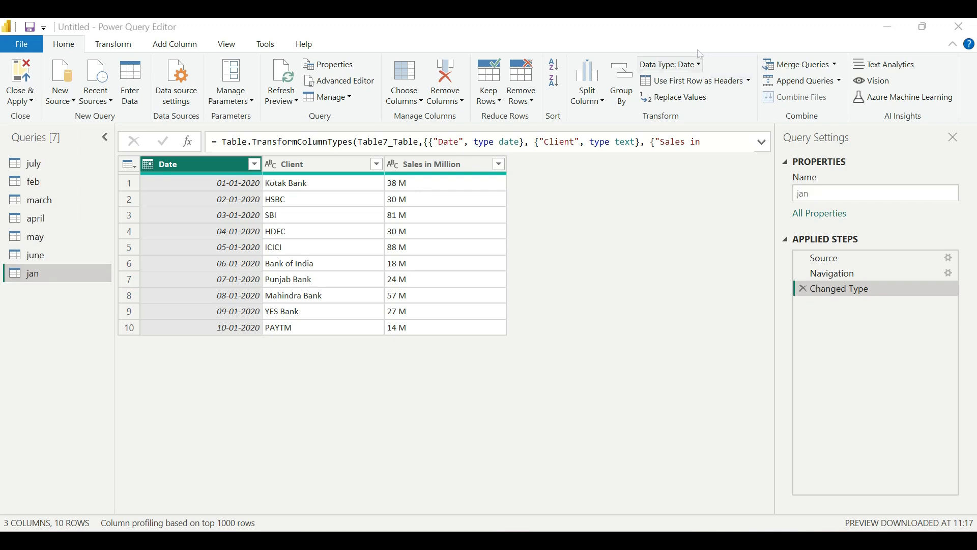
left_click_drag(9, 147, 86, 301)
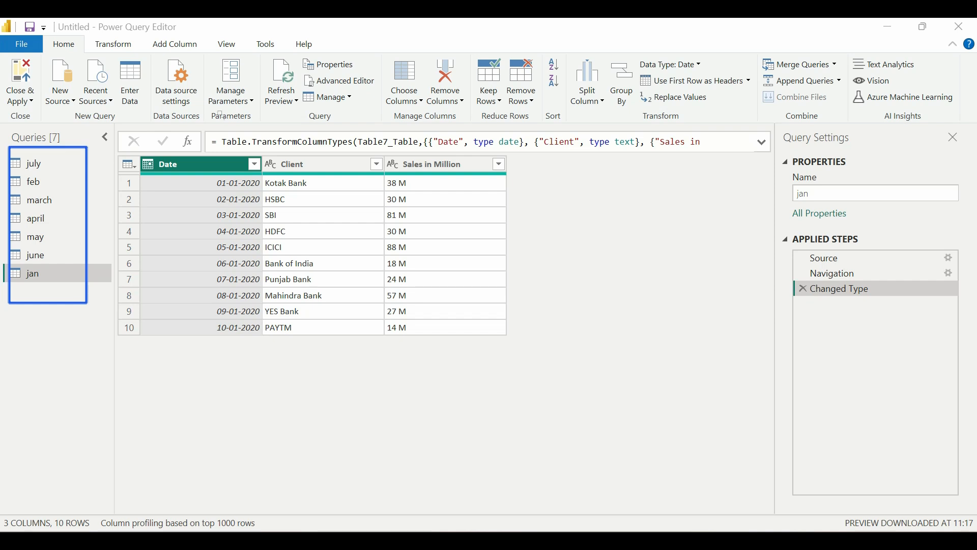
left_click(521, 60)
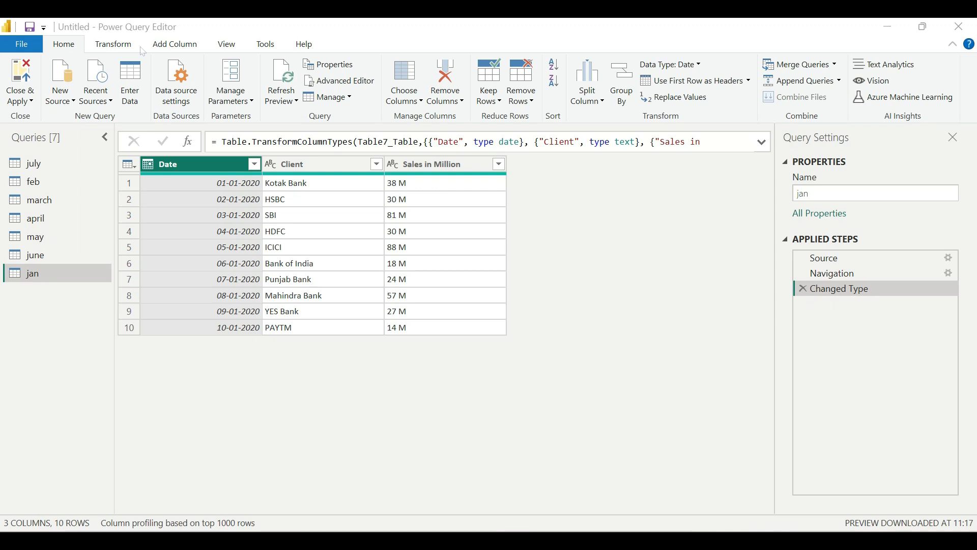
left_click(73, 43)
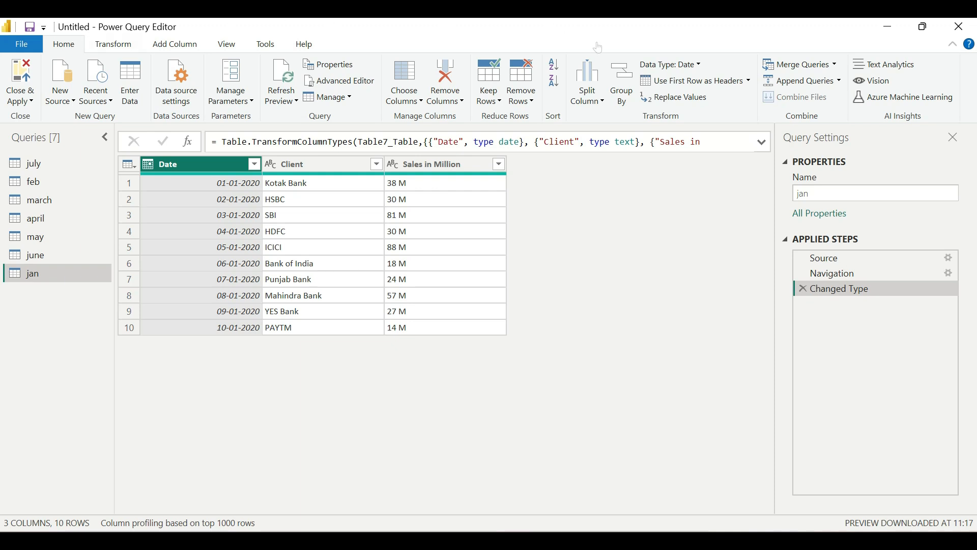
left_click(619, 45)
left_click_drag(759, 66, 854, 90)
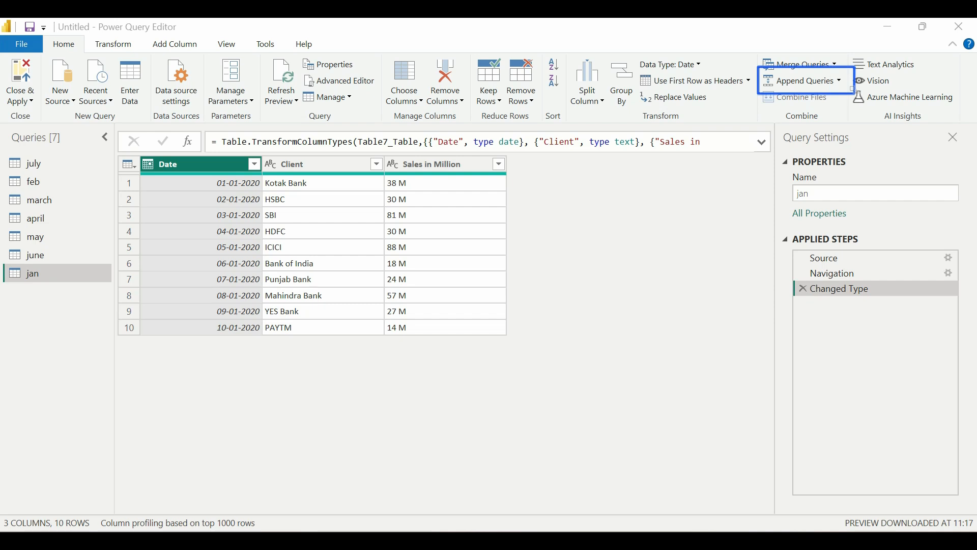
Append all seven monthly queries, jan through july, as a new query using three or more tables
left_click(840, 84)
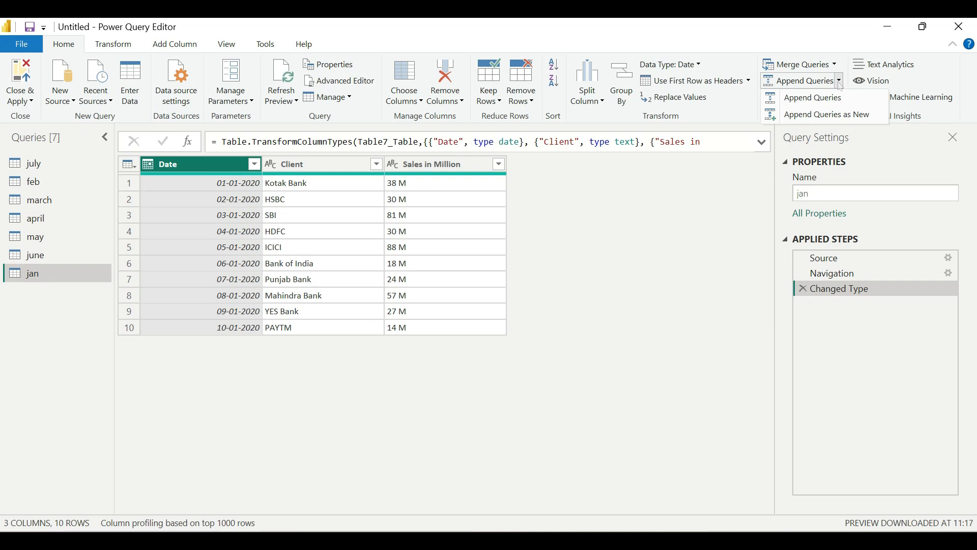
left_click(841, 116)
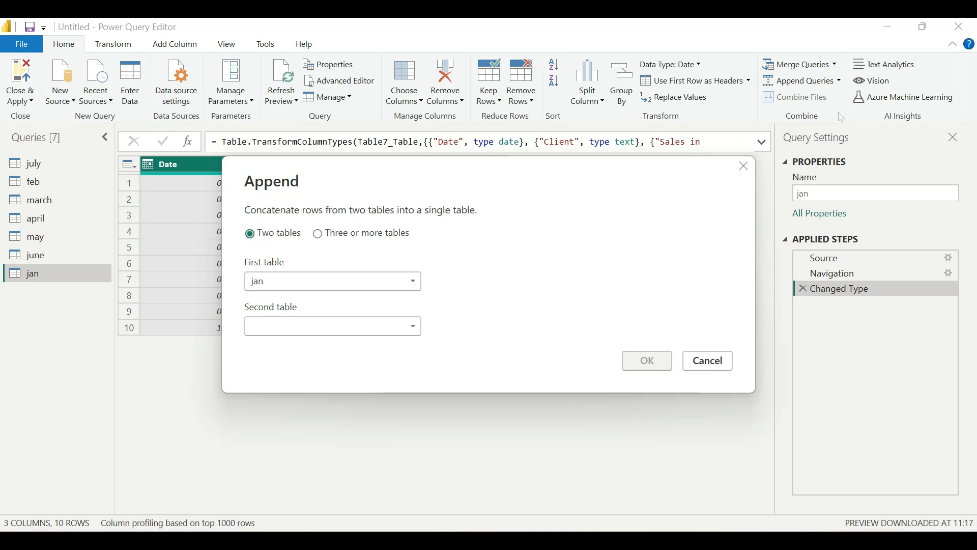
left_click(373, 238)
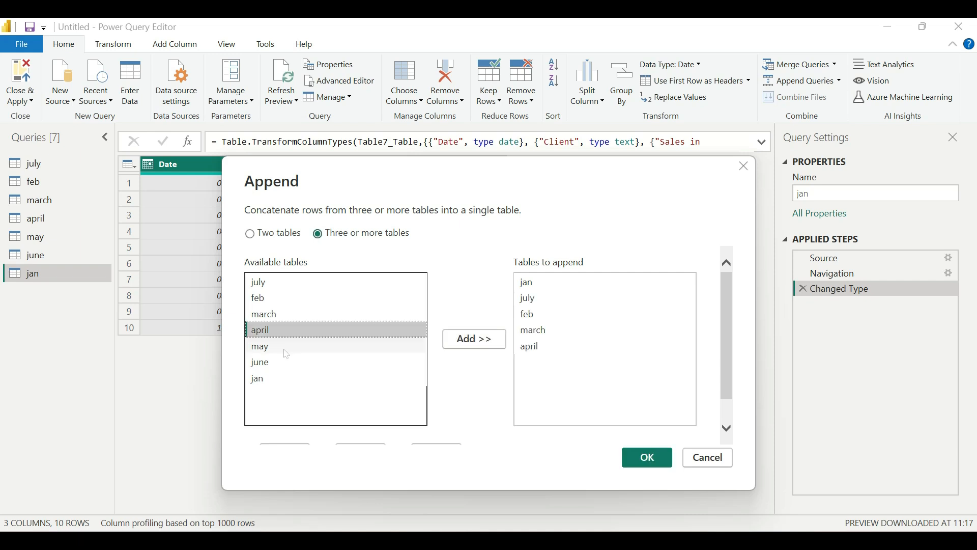
double_click(285, 348)
left_click(286, 365)
double_click(287, 366)
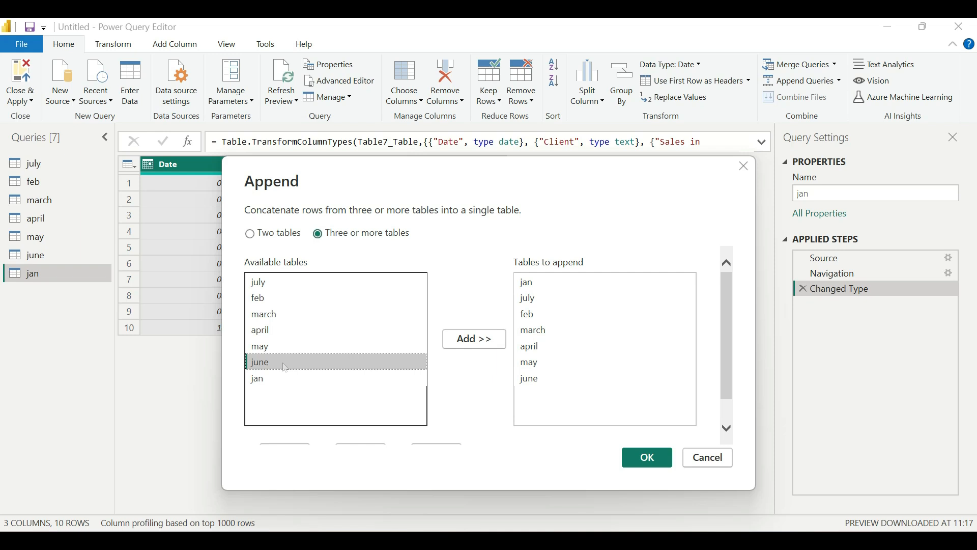
left_click(651, 459)
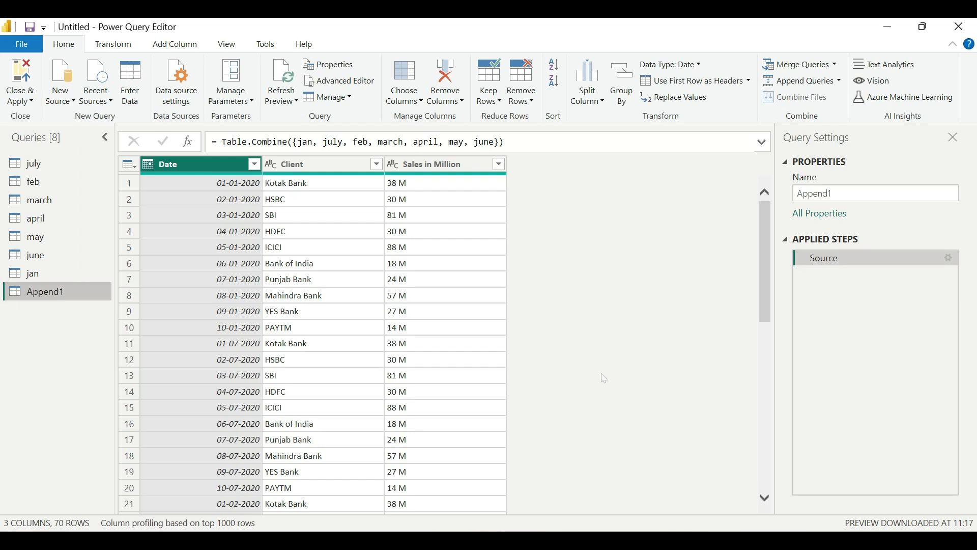
Rename the Append1 query to 'Annual Sales 2020' in Query Settings
left_click_drag(835, 194, 782, 198)
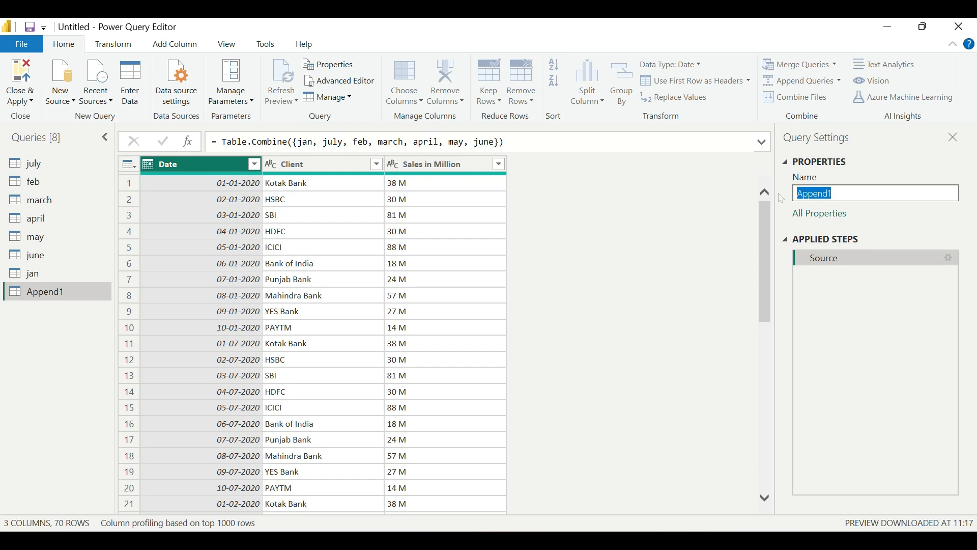
left_click(650, 270)
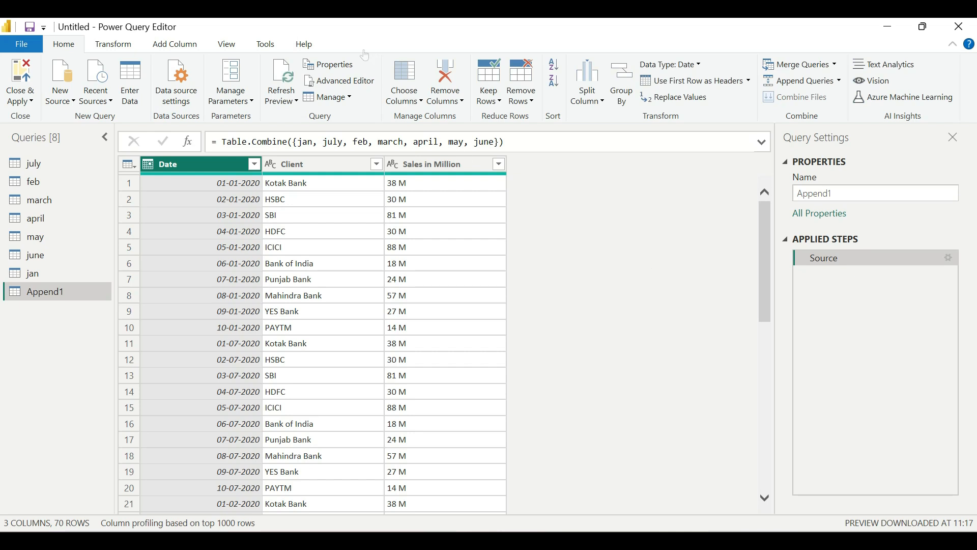
left_click_drag(48, 510, 106, 530)
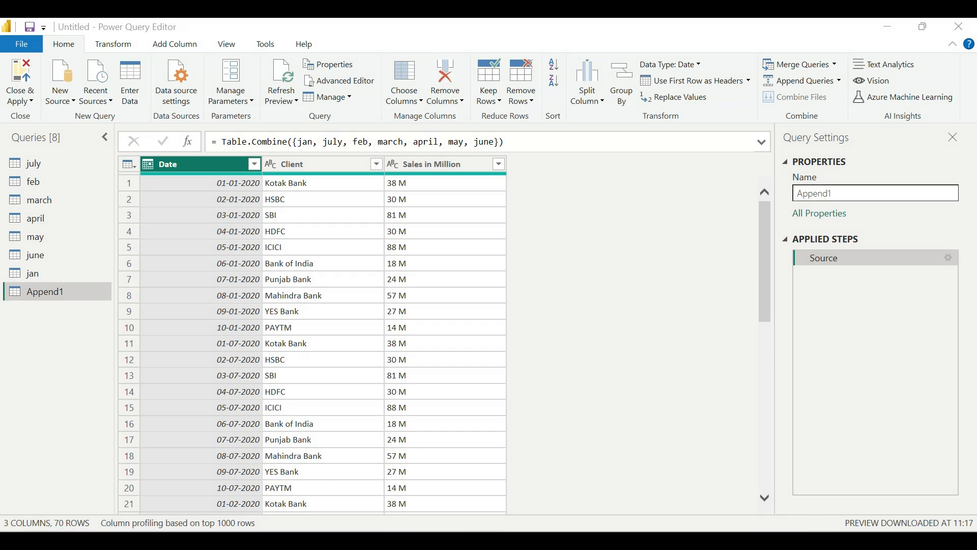
double_click(816, 194)
key("BackSpace")
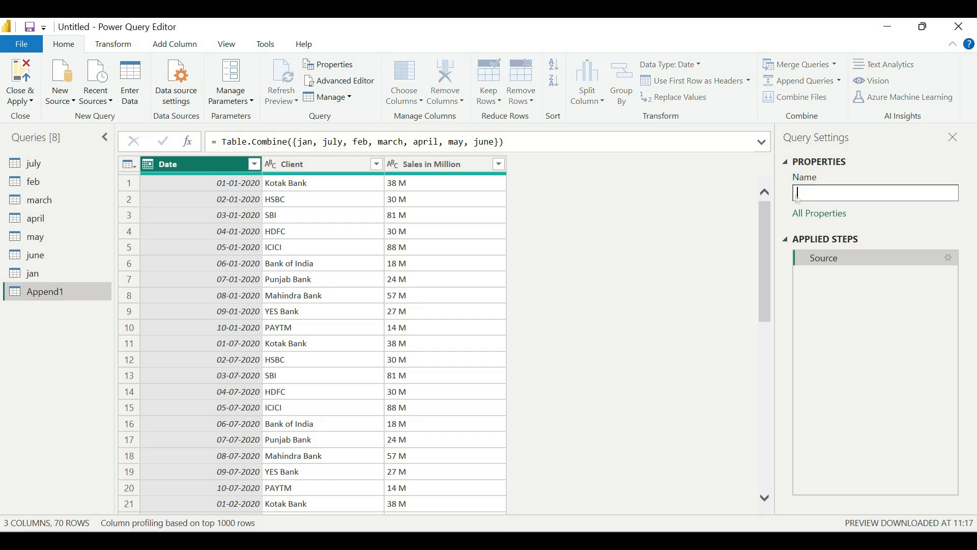
type("Annual Sales 2020")
key("Return")
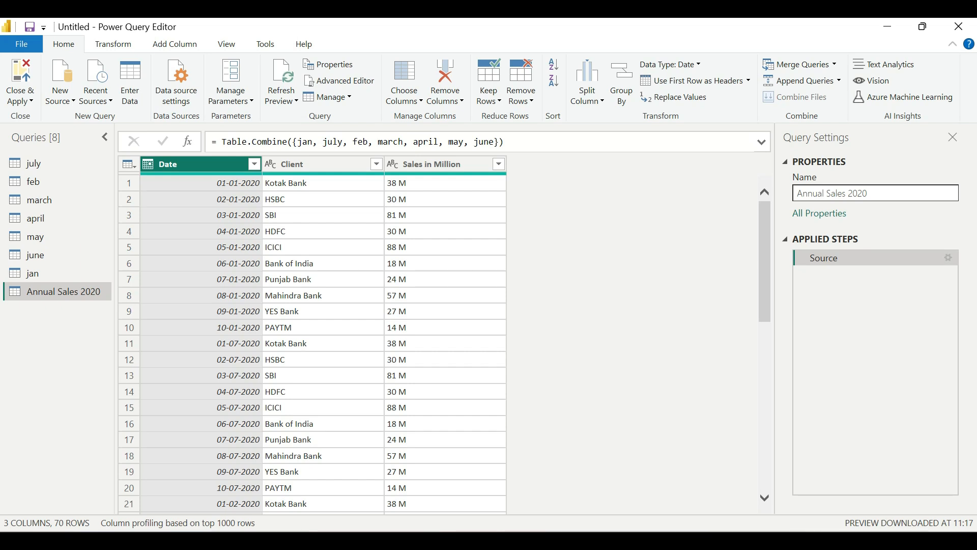